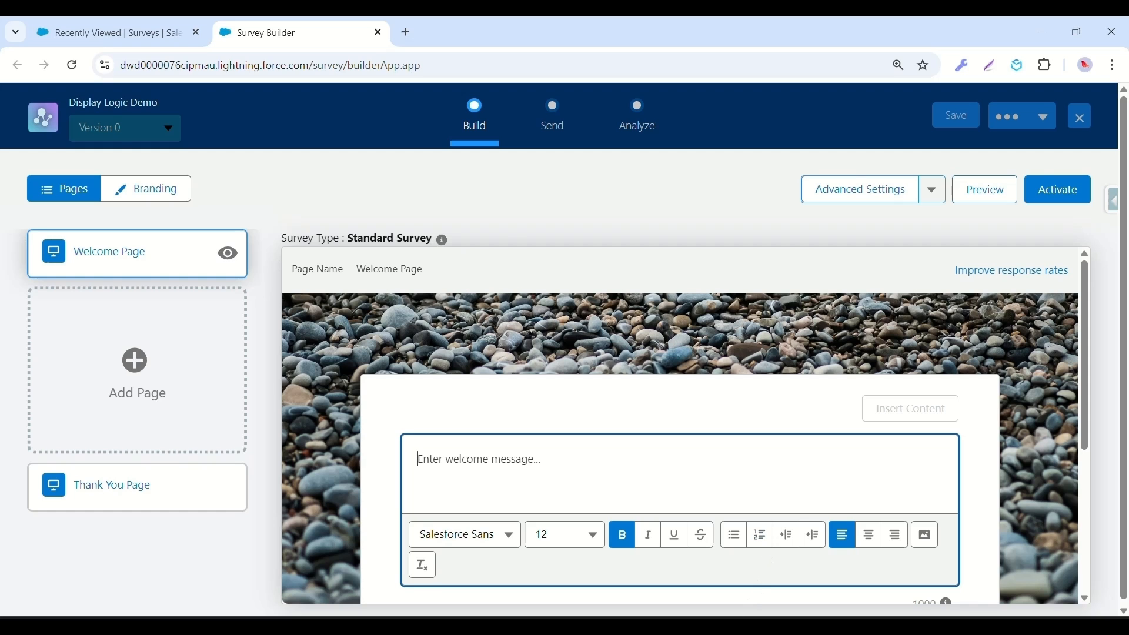
Paste the prepared welcome paragraph from the notes into the Welcome Page message.
left_click(742, 625)
left_click_drag(359, 111, 12, 89)
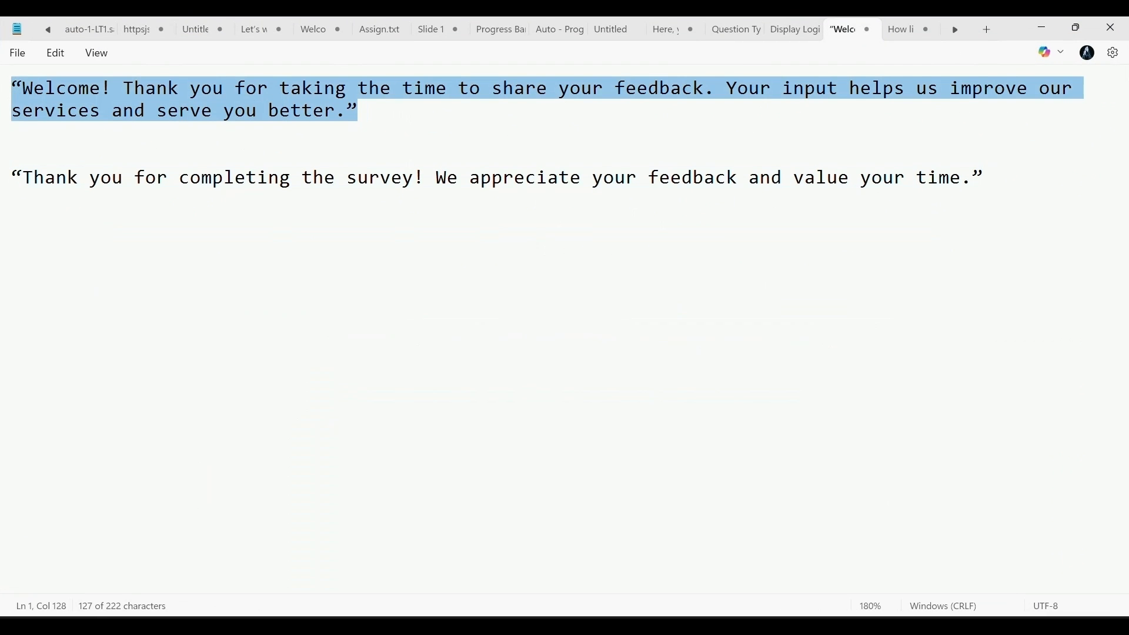
key("ctrl+c")
key("alt+Tab")
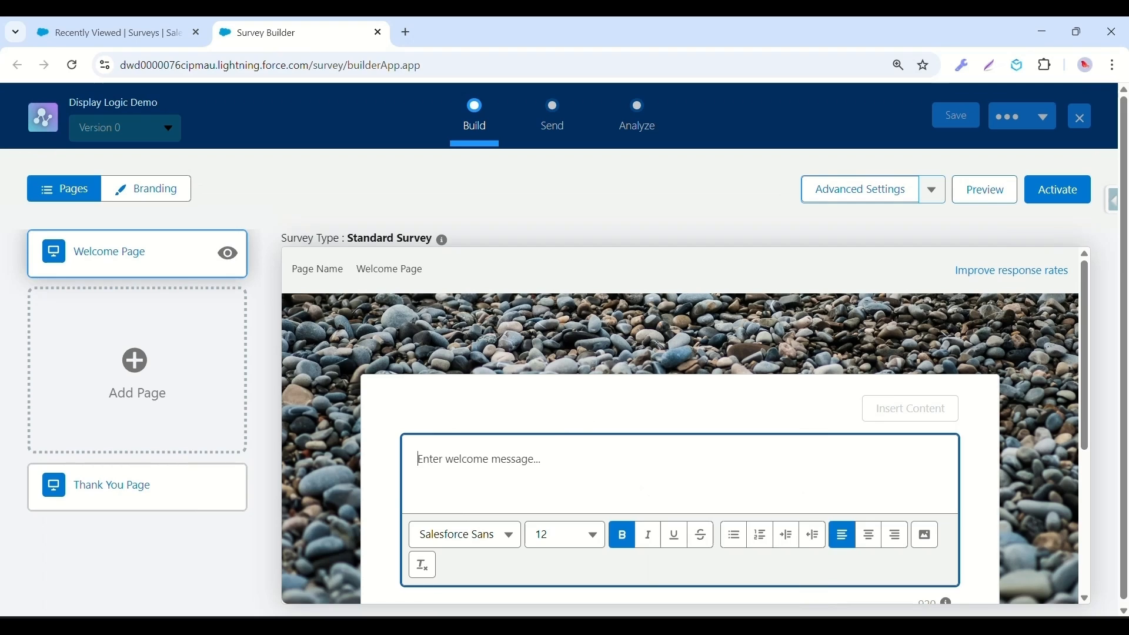
key("ctrl+v")
Paste the thank-you sentence into the Thank You Page message, then add an empty Page 1.
left_click(136, 483)
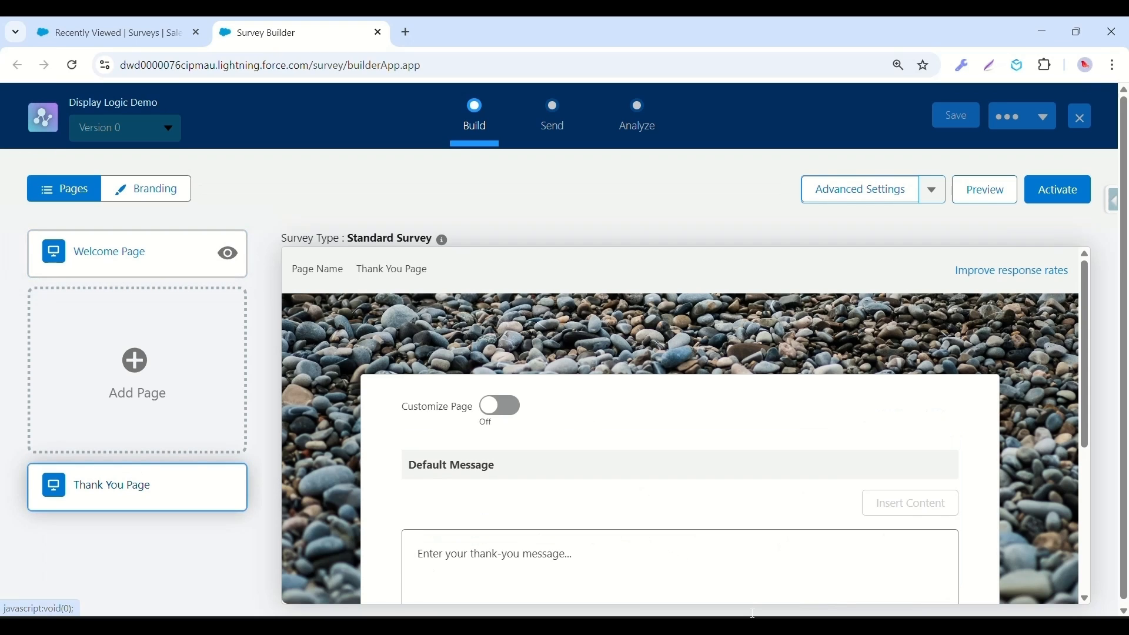
key("alt+Tab")
left_click_drag(985, 177, 11, 177)
key("ctrl+c")
key("alt+Tab")
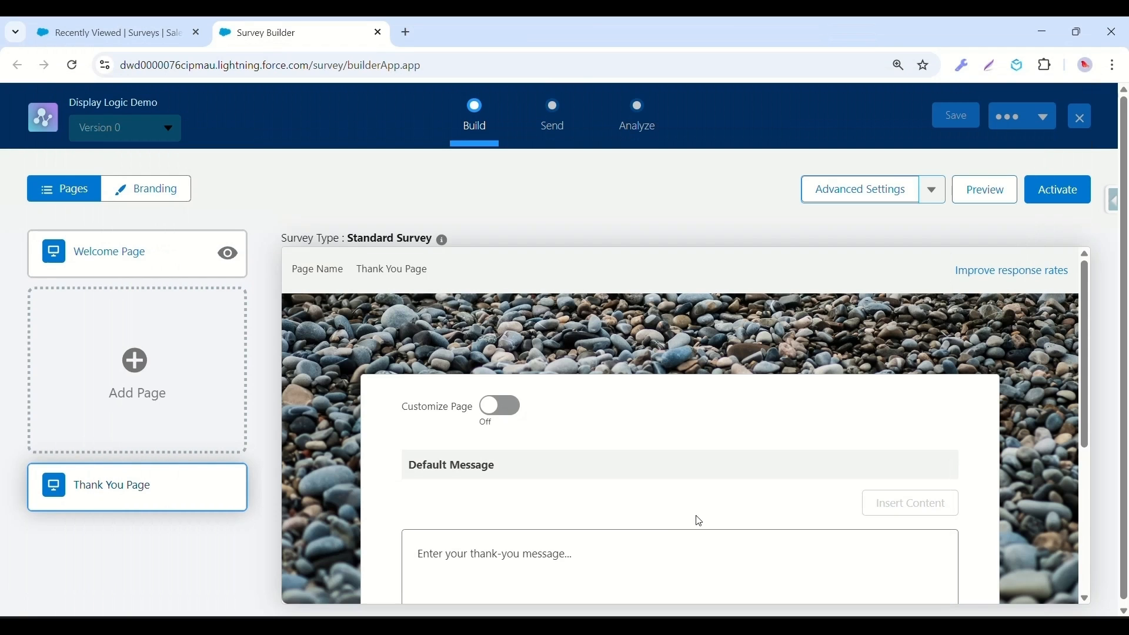
left_click(666, 536)
key("ctrl+v")
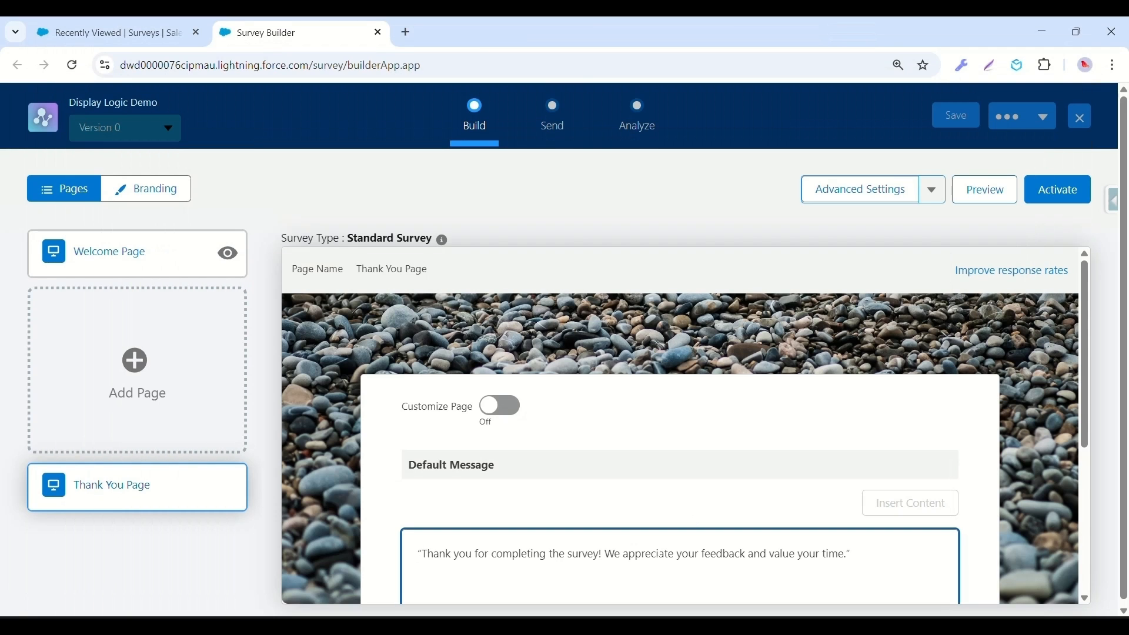
left_click(682, 508)
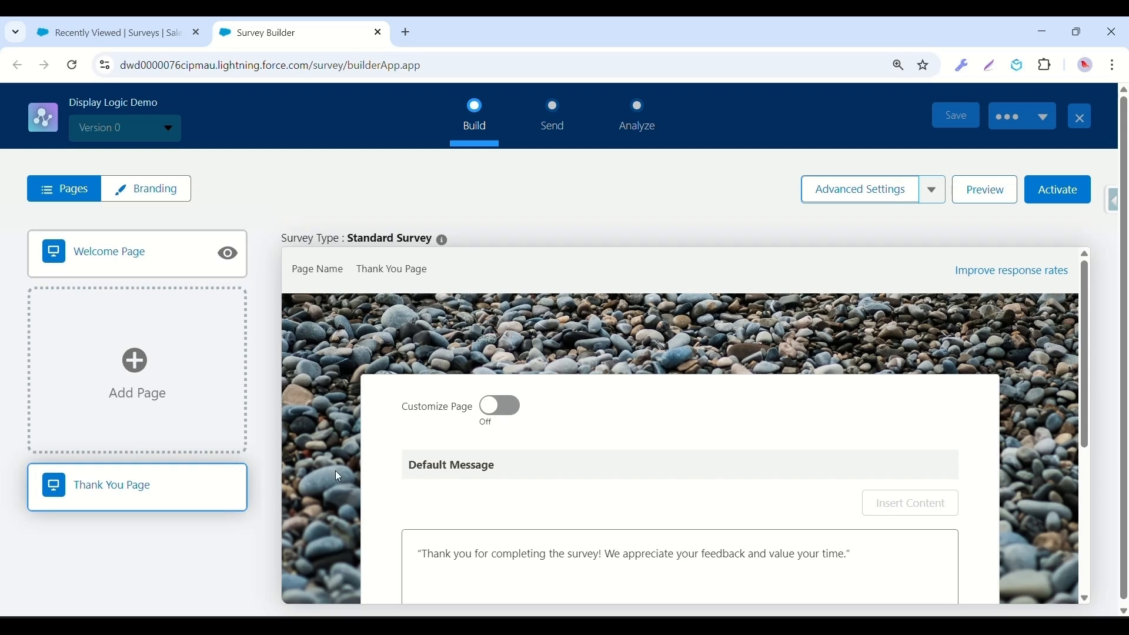
left_click(217, 360)
scroll(778, 434, "down", 3)
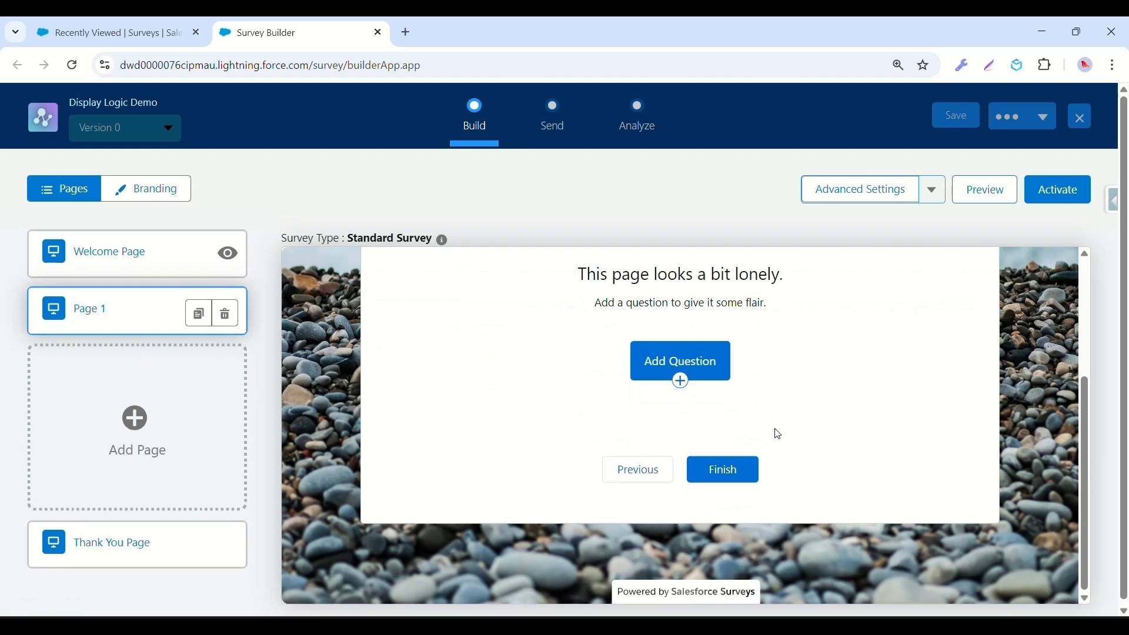
Add an NPS question (0–10 scale) to Page 1 worded from the notes: how likely to recommend our service.
left_click(706, 377)
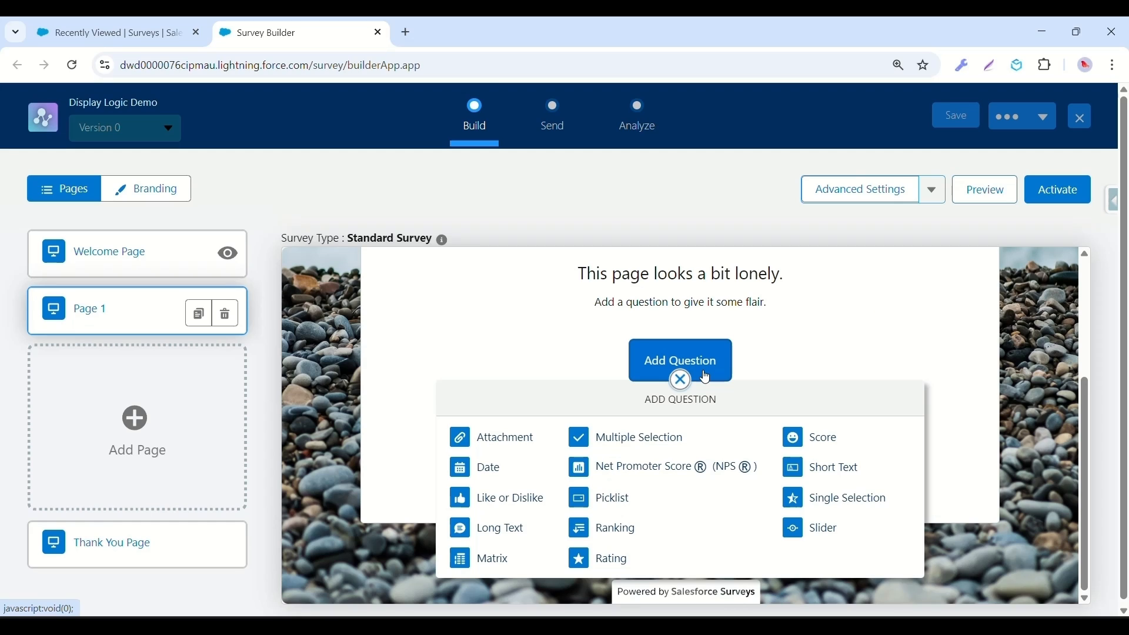
left_click(677, 469)
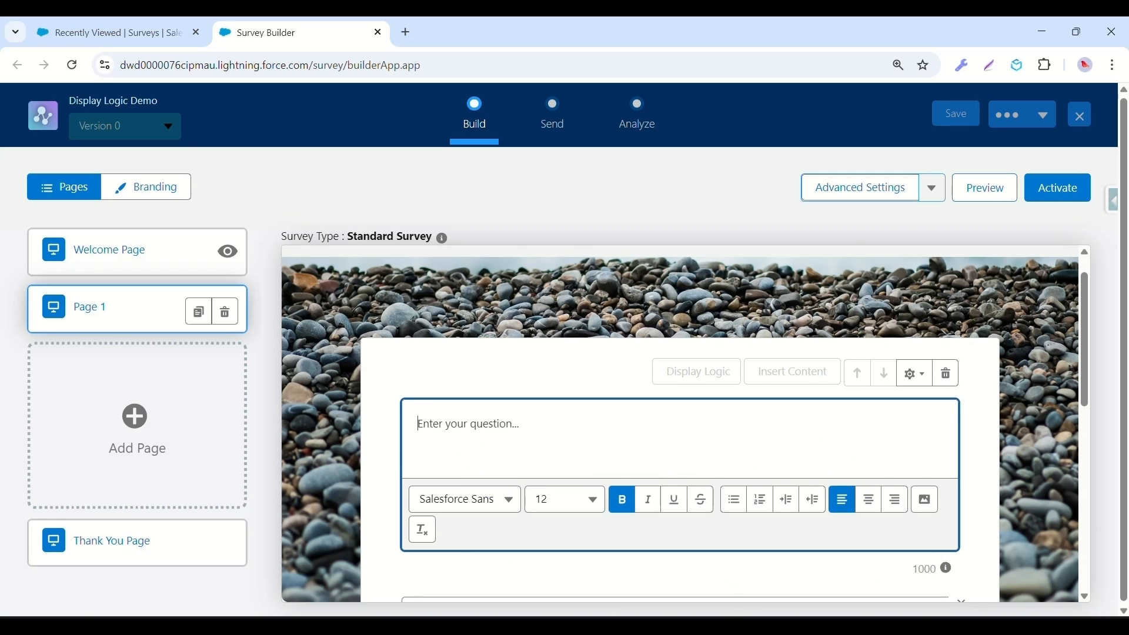
left_click(735, 627)
left_click_drag(800, 88, 9, 89)
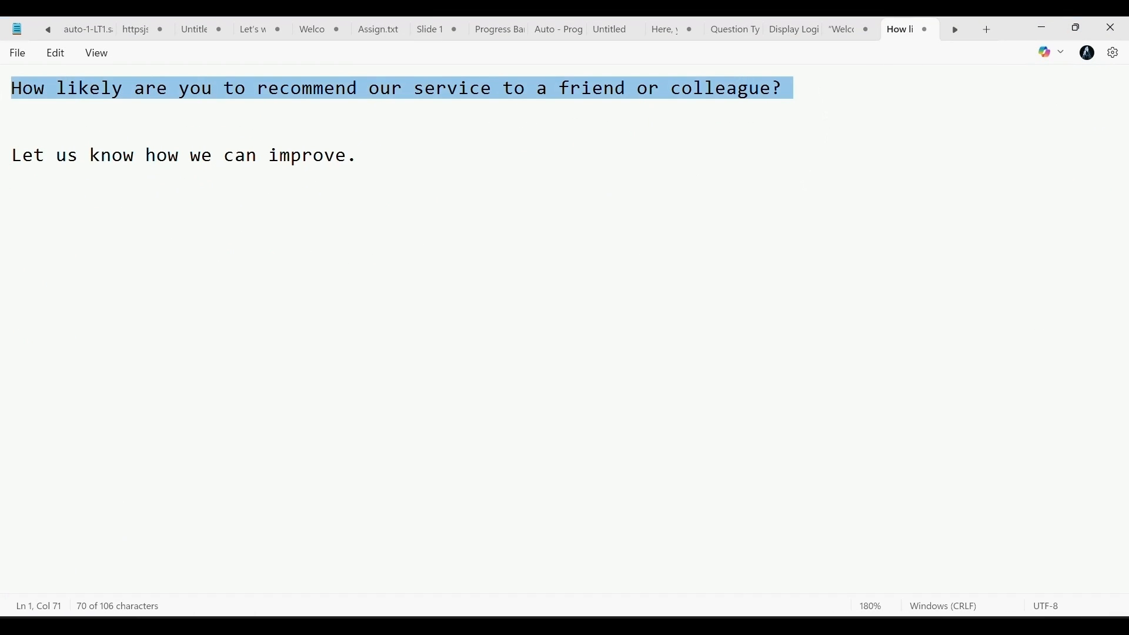
left_click(722, 623)
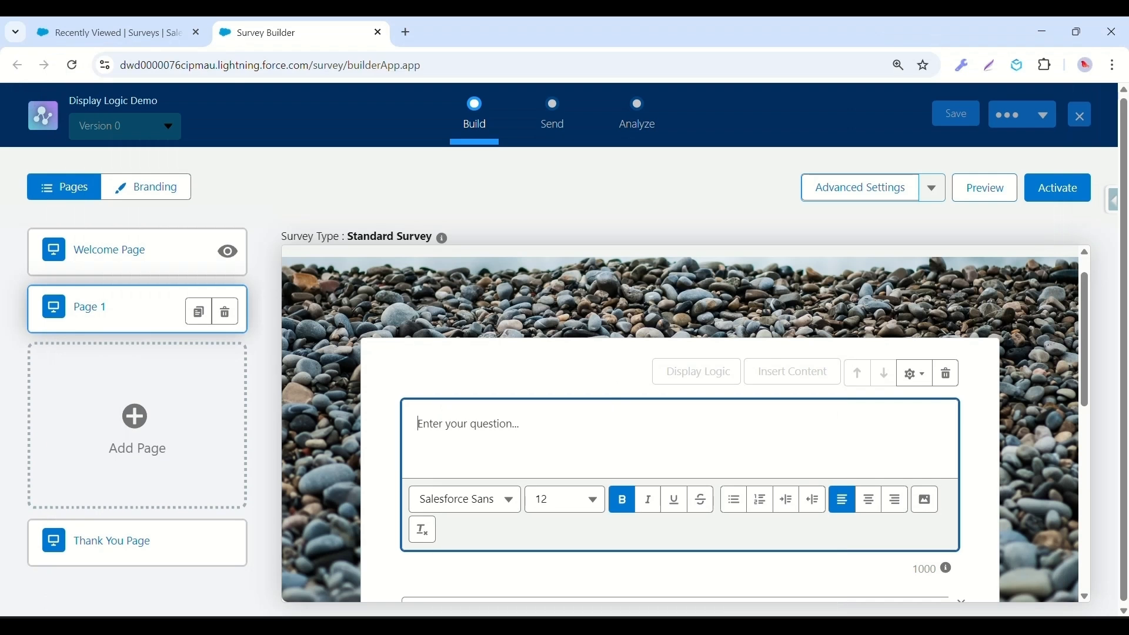
key("ctrl+v")
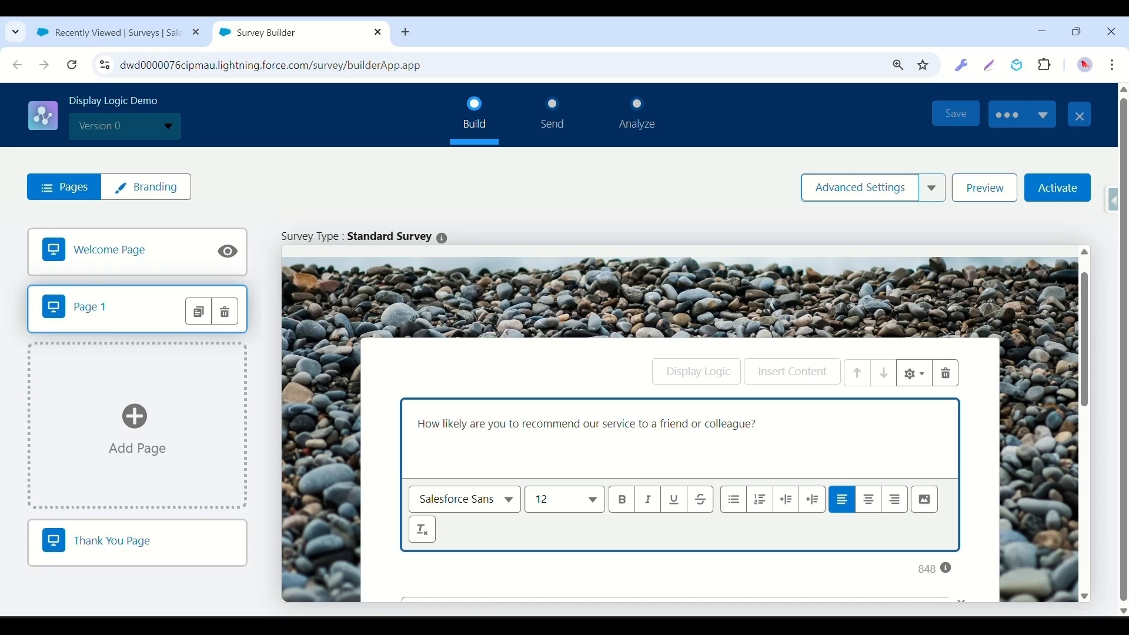
scroll(894, 506, "down", 5)
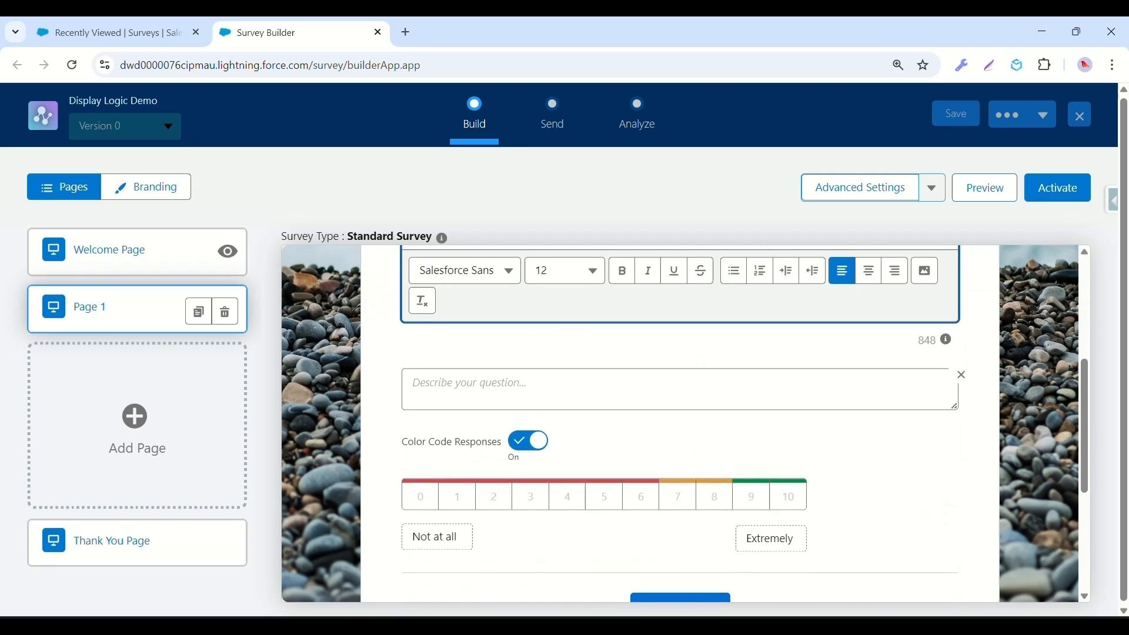
scroll(712, 470, "down", 1)
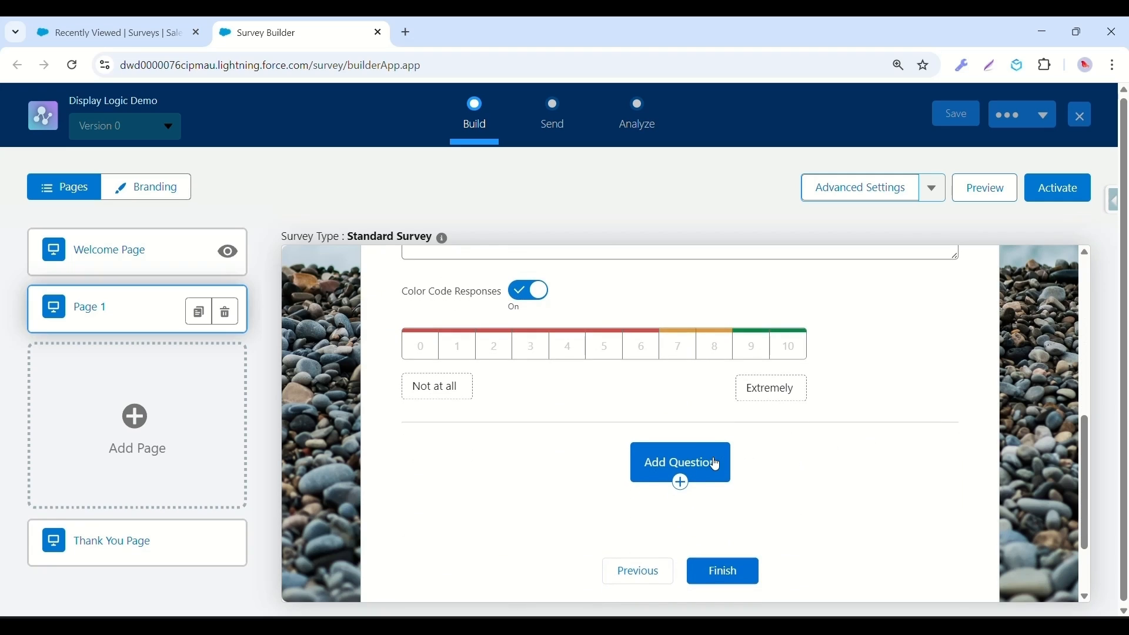
Add a long-text follow-up question reading 'Let us know how we can improve.' below the NPS question.
left_click(713, 467)
scroll(713, 468, "down", 2)
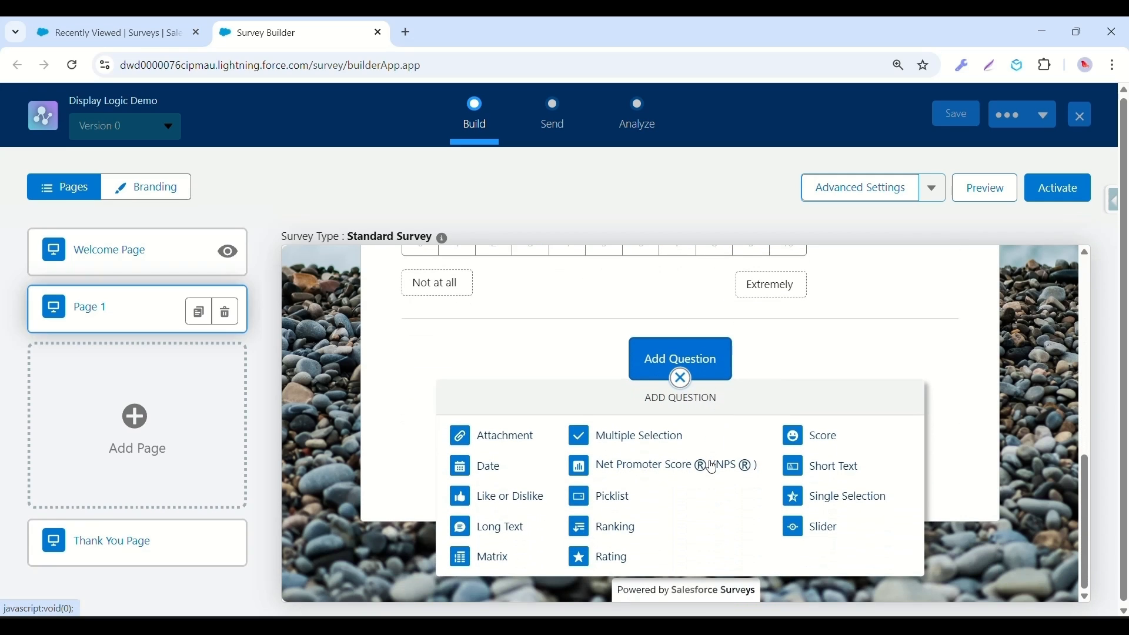
left_click(504, 530)
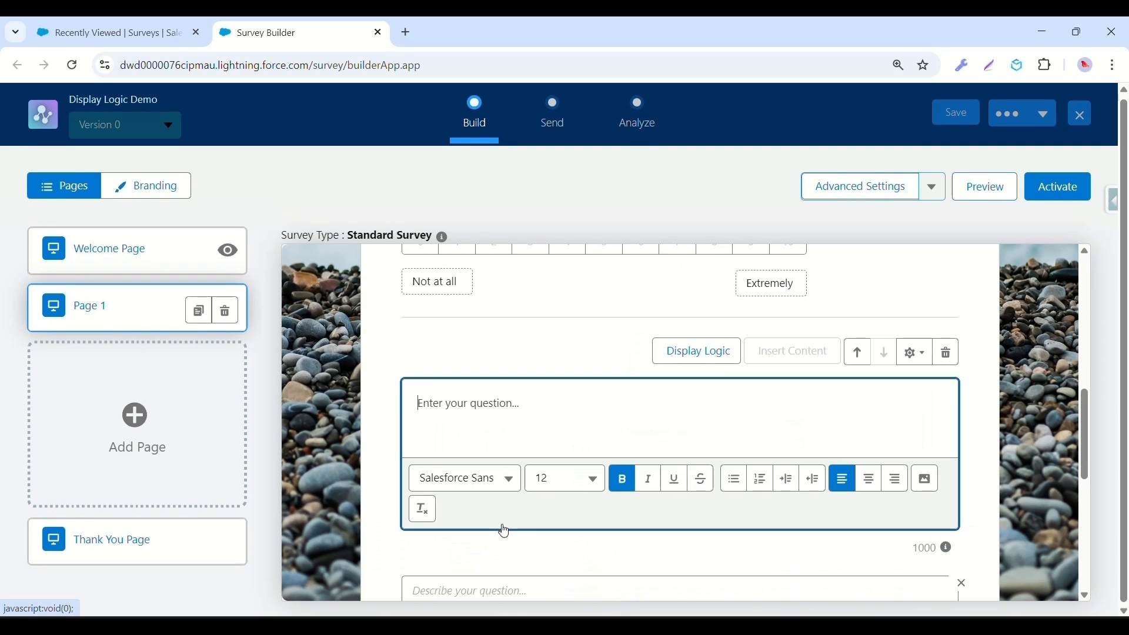
scroll(504, 531, "down", 1)
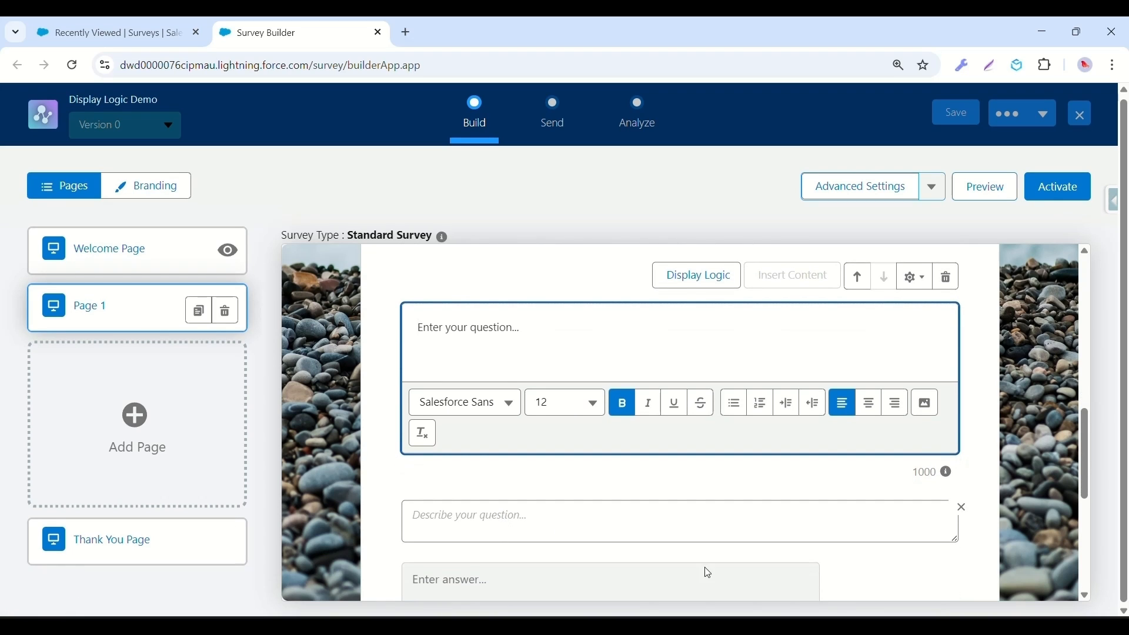
left_click(708, 625)
left_click_drag(369, 155, 11, 155)
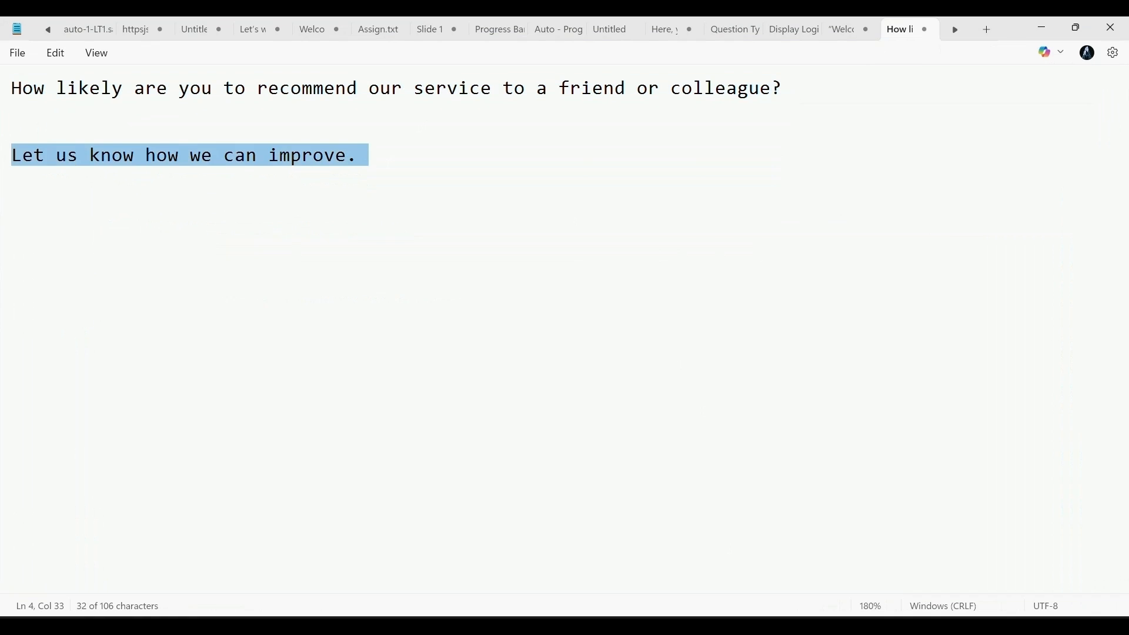
key("alt+Tab")
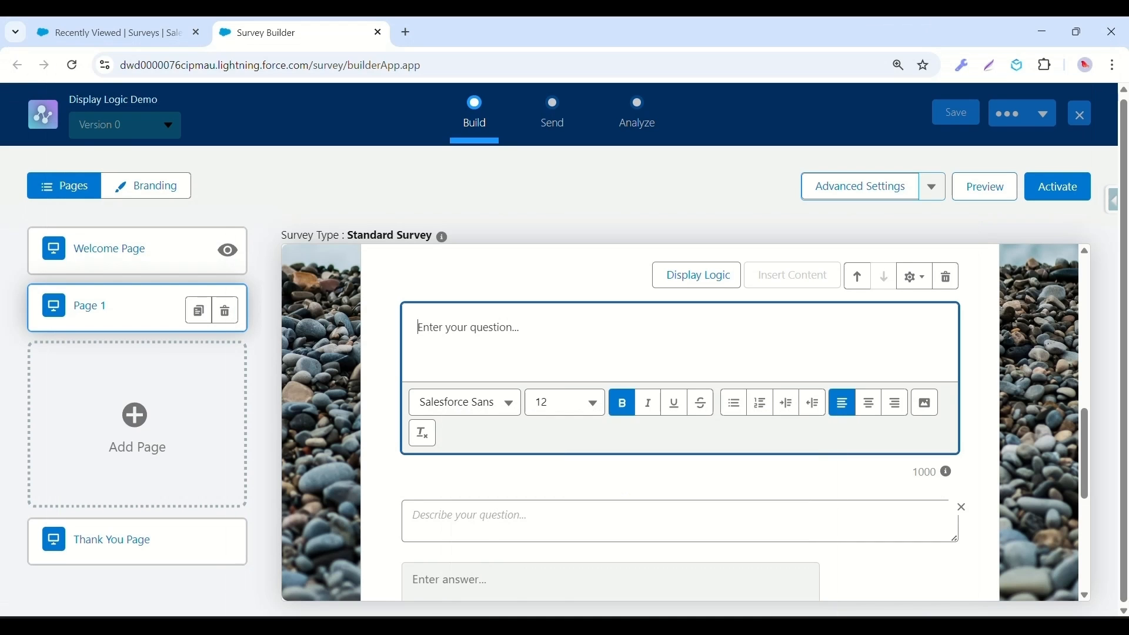
key("ctrl+v")
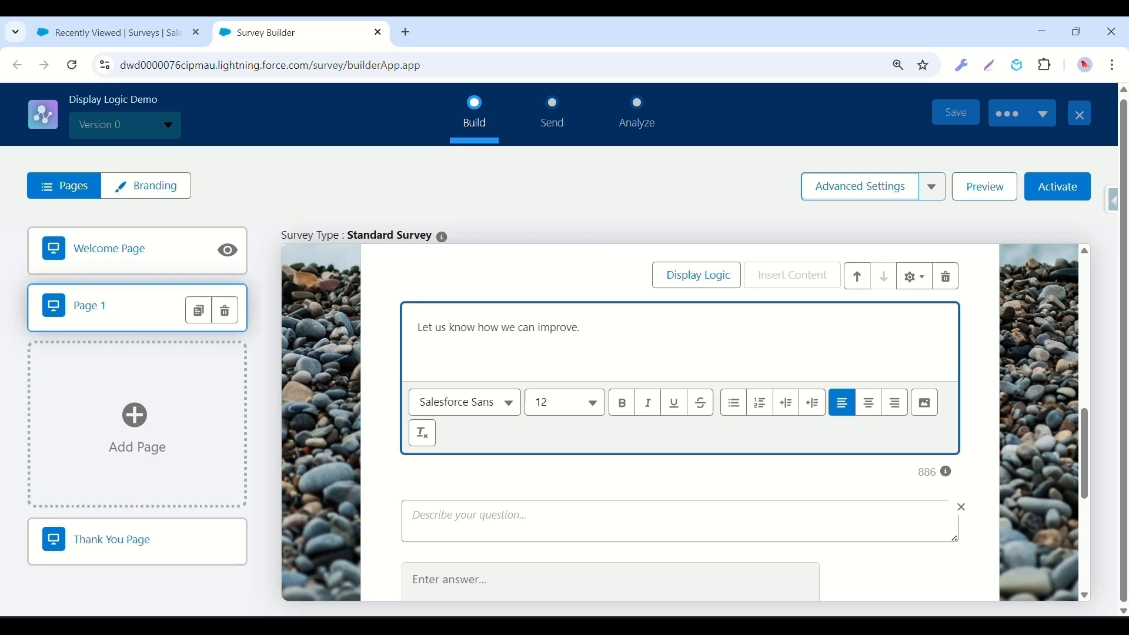
Give the follow-up display logic requiring all conditions: NPS question is less than 7, and save it.
left_click(691, 292)
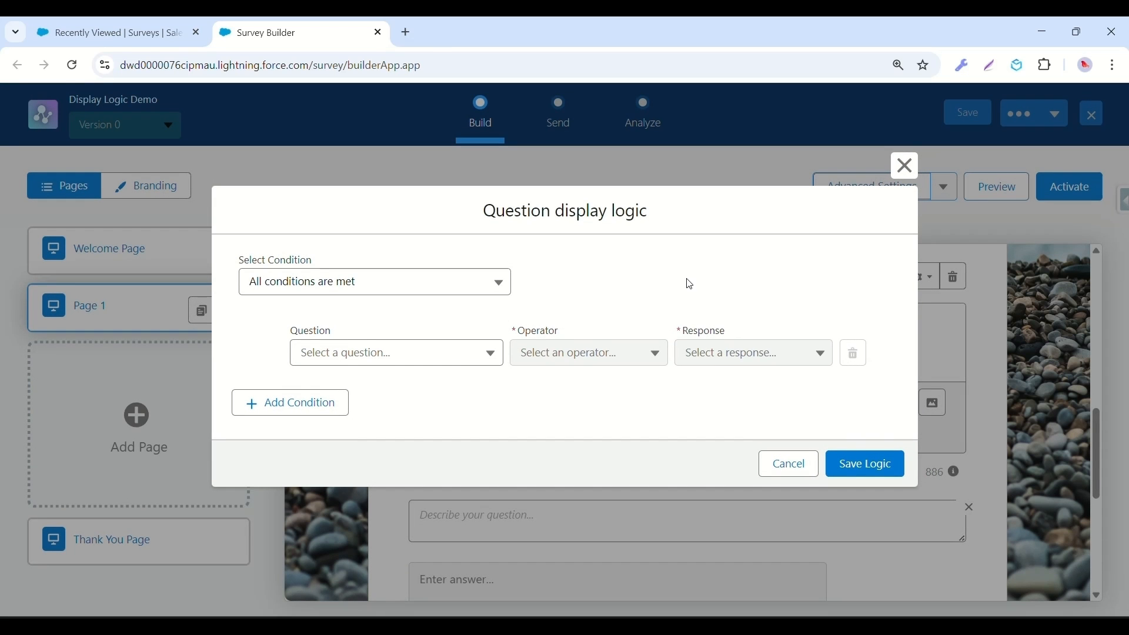
left_click(352, 291)
left_click(350, 315)
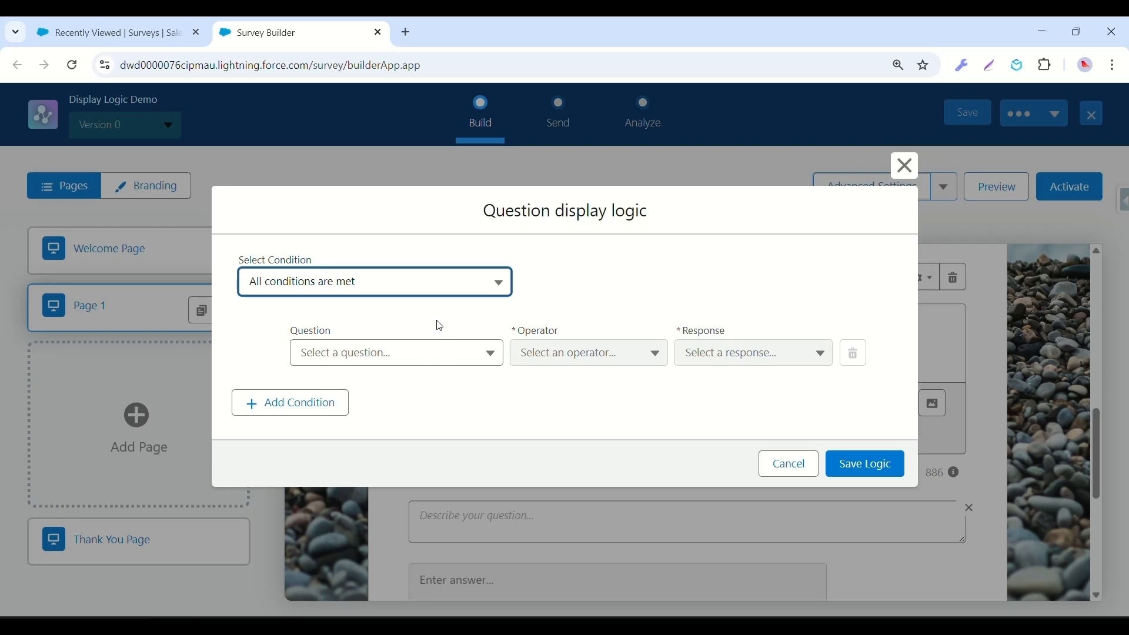
left_click(443, 364)
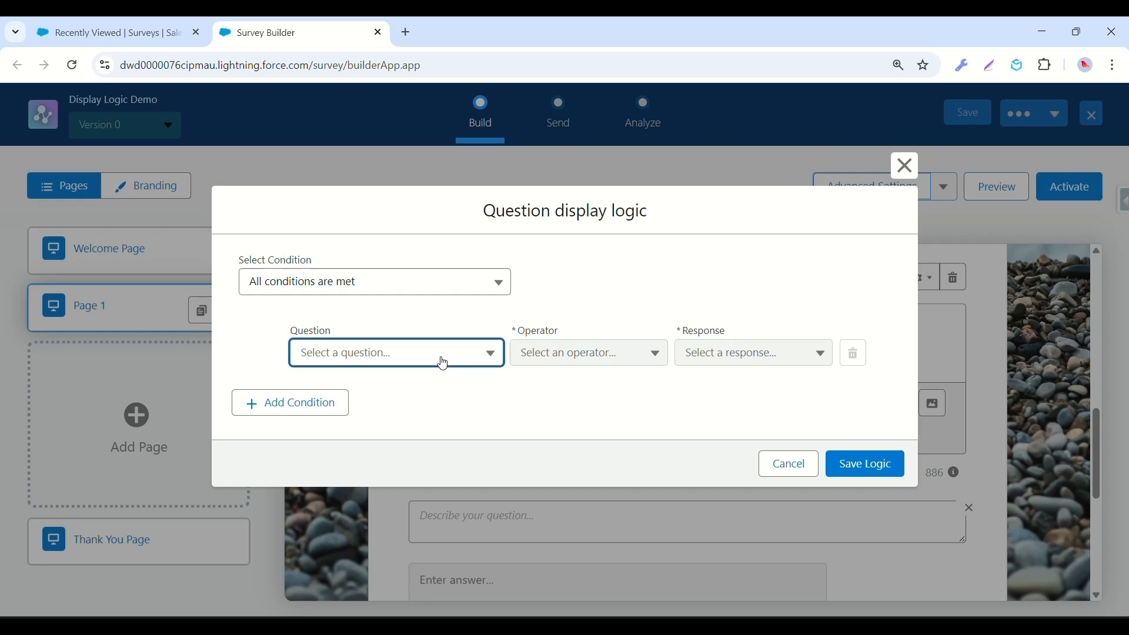
left_click(442, 399)
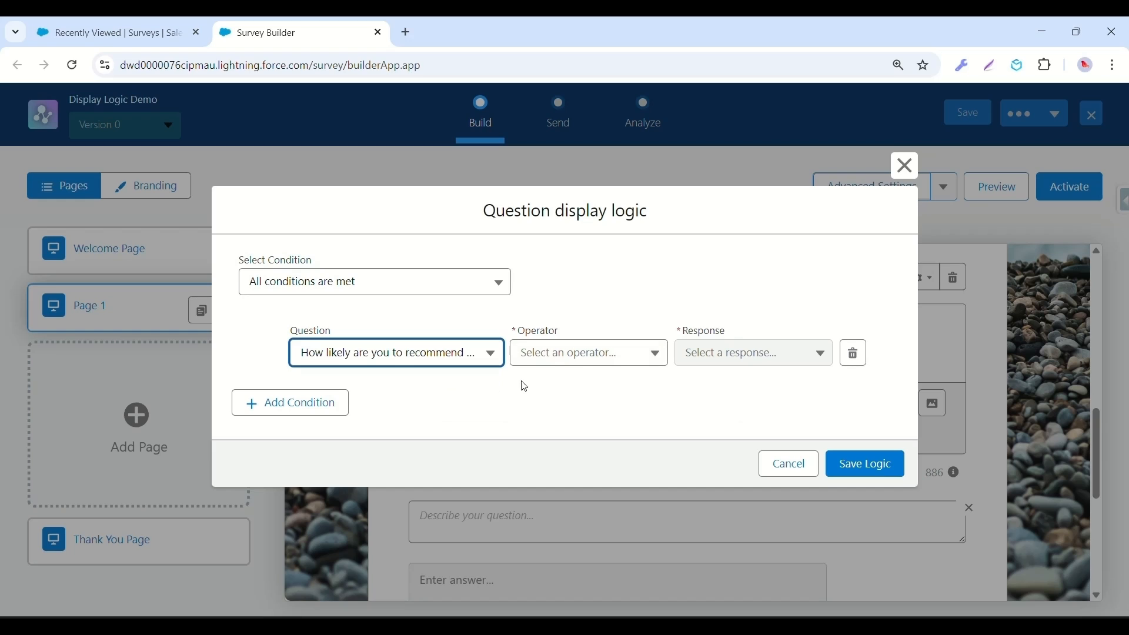
left_click(578, 365)
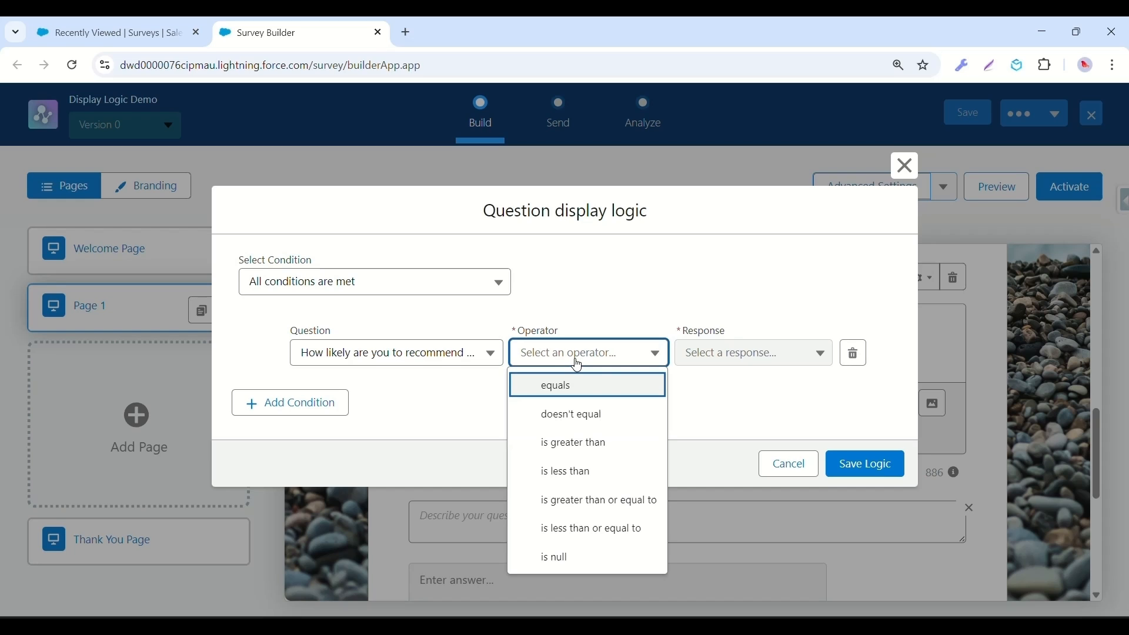
left_click(575, 472)
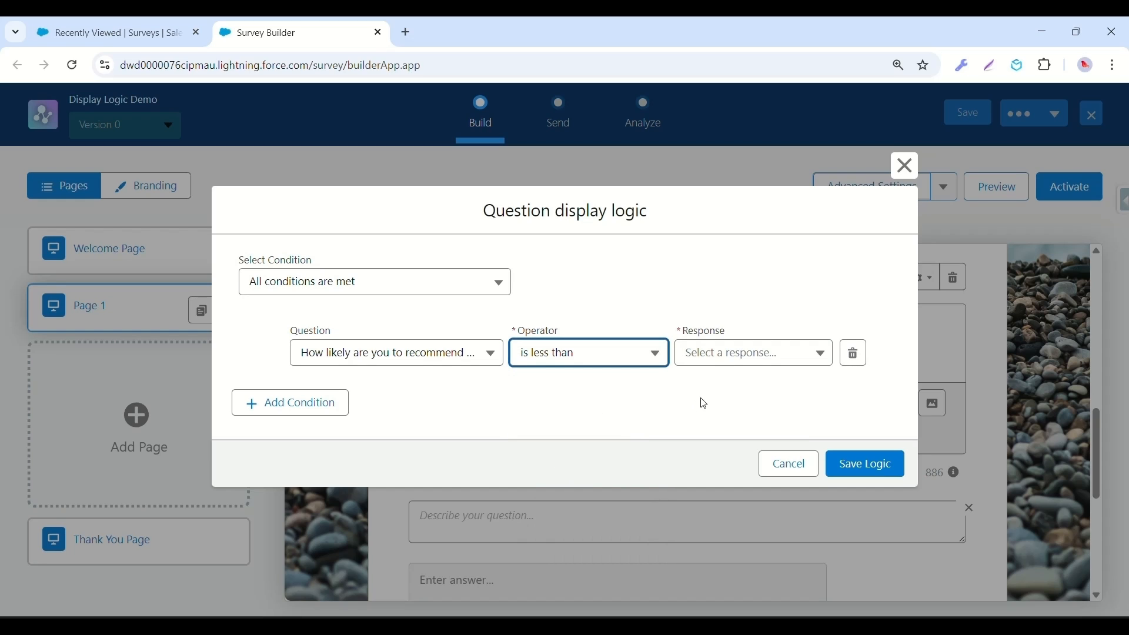
left_click(720, 355)
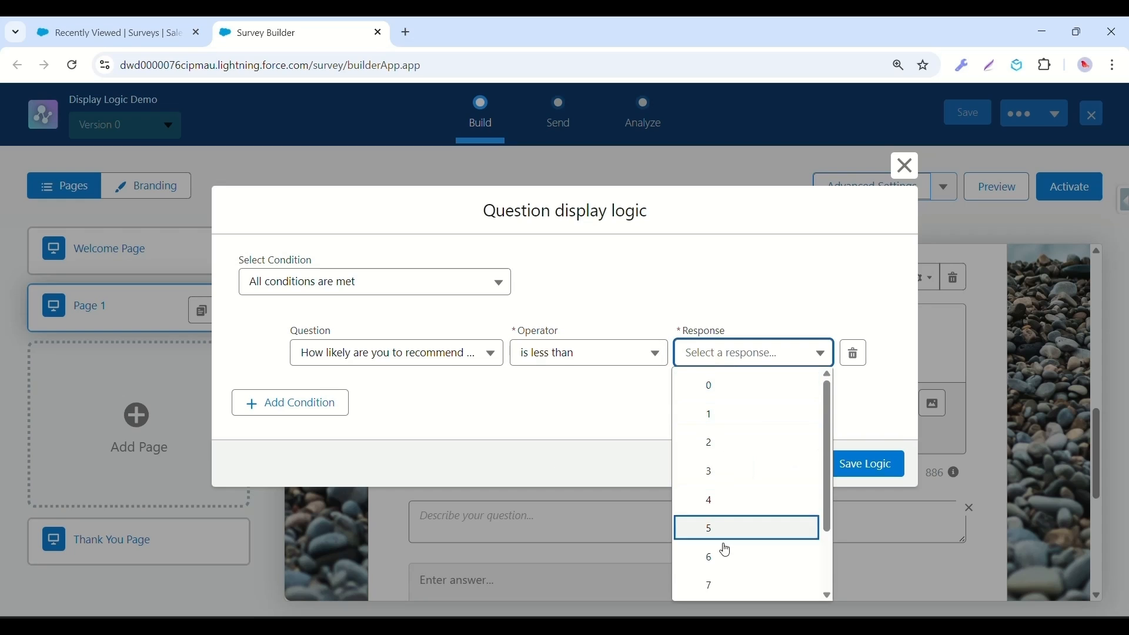
left_click(718, 585)
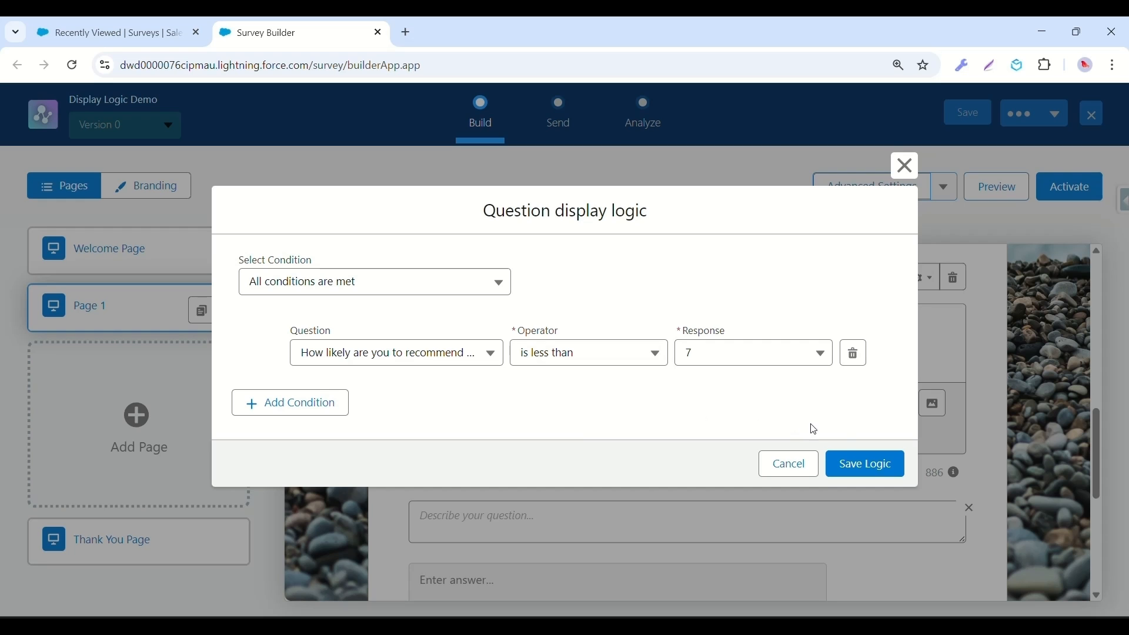
left_click(870, 474)
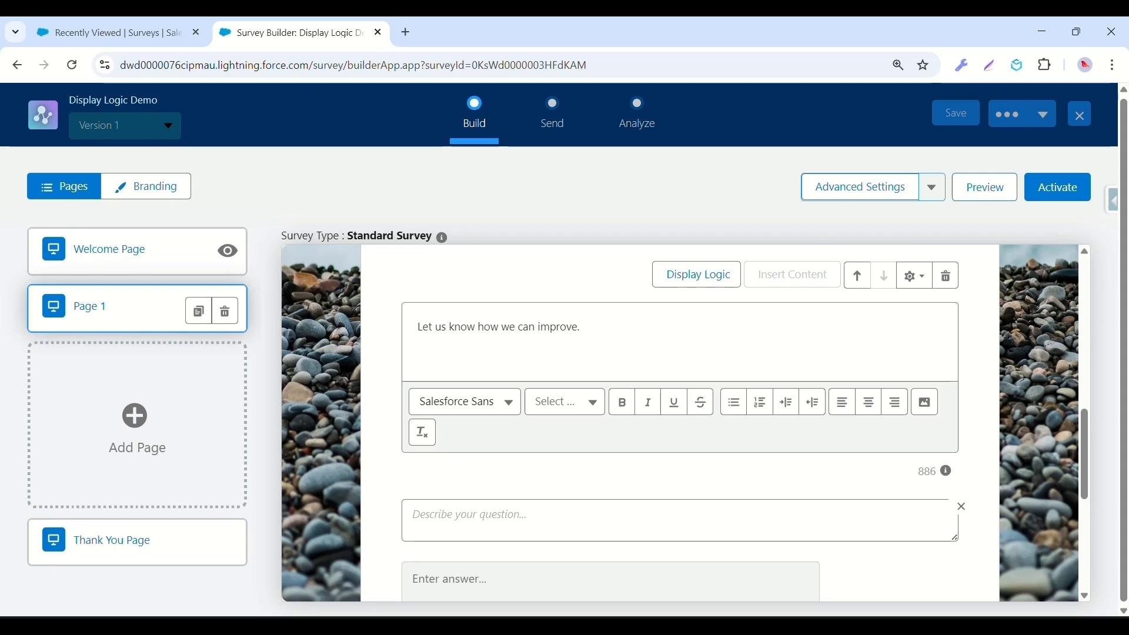
Preview the survey, score the NPS question 8 and then 5 to reveal the follow-up.
left_click(983, 195)
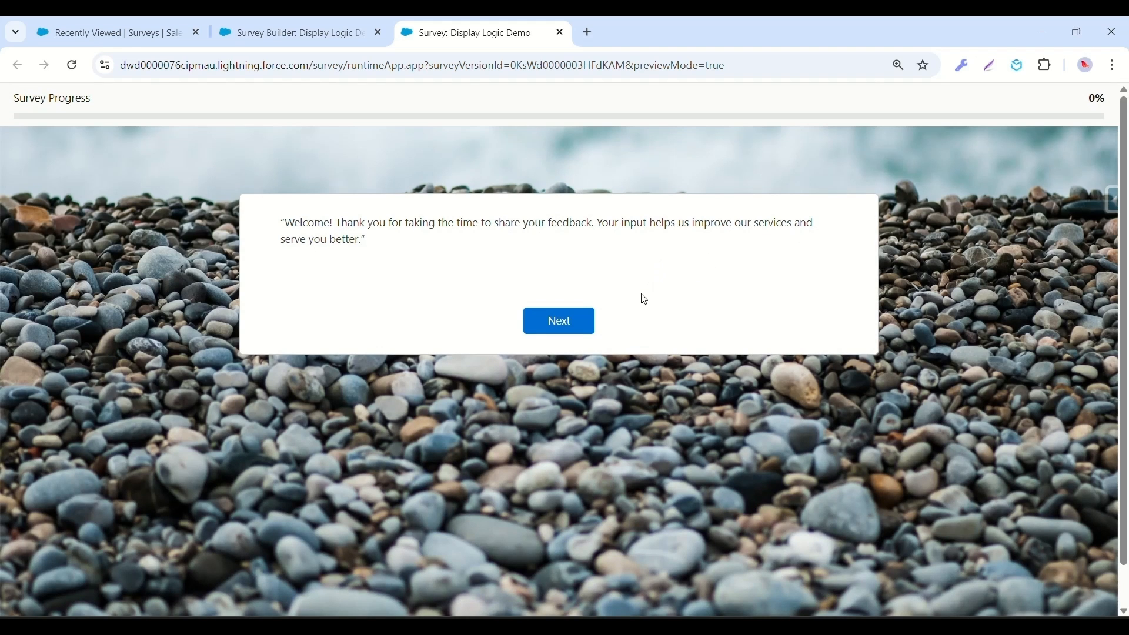
left_click(562, 321)
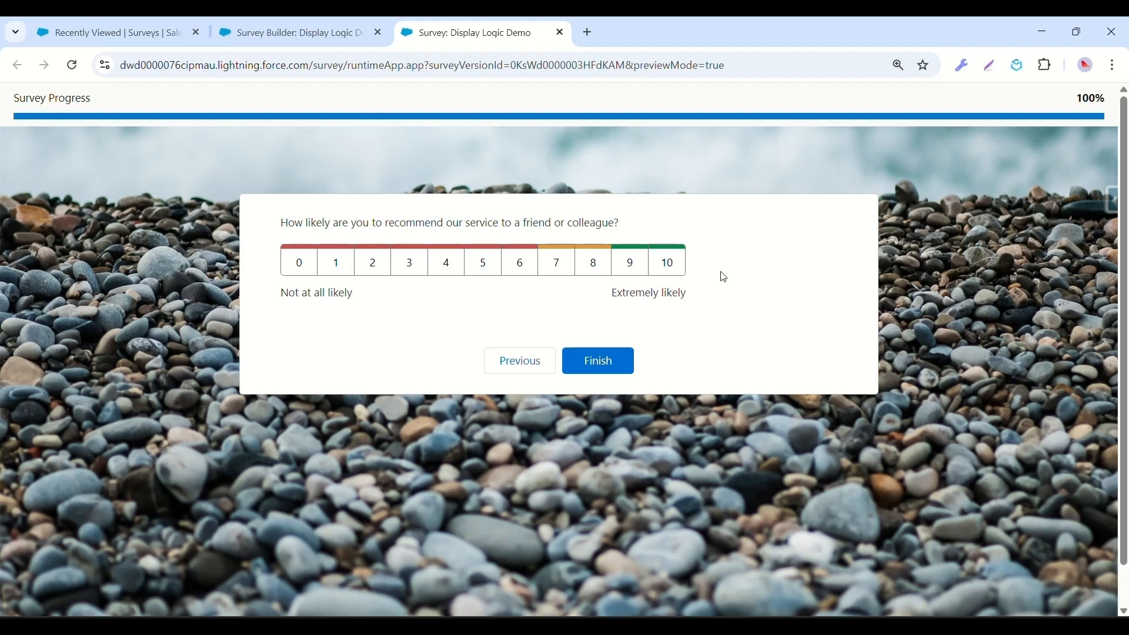
left_click(590, 268)
left_click(477, 267)
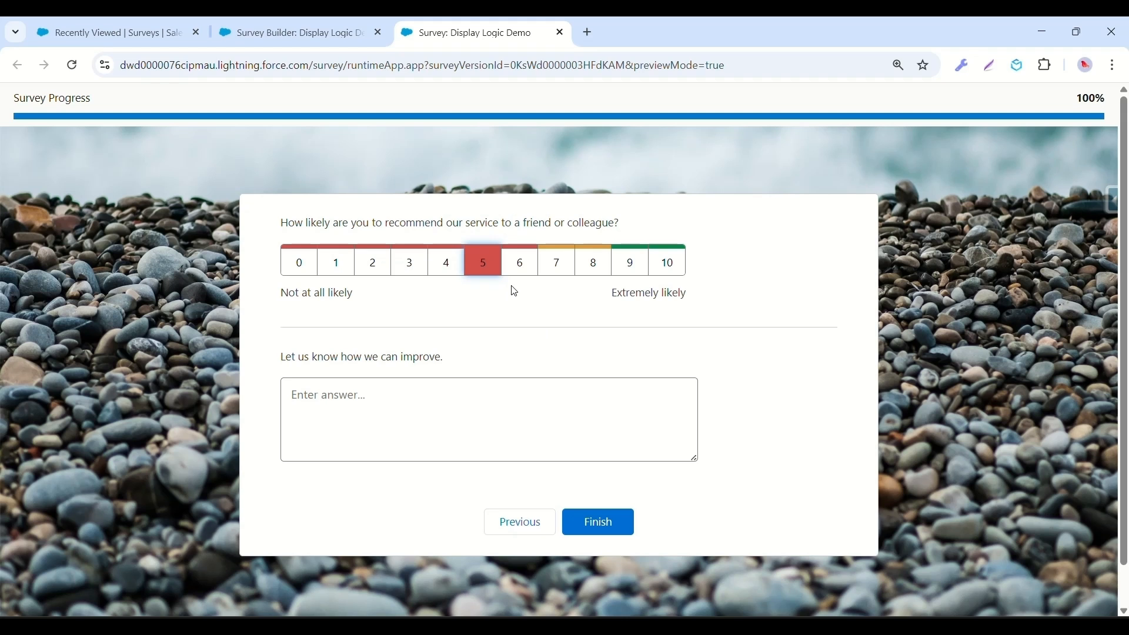
Start the Display Logic slide show and advance to the Limitations slide.
left_click(825, 626)
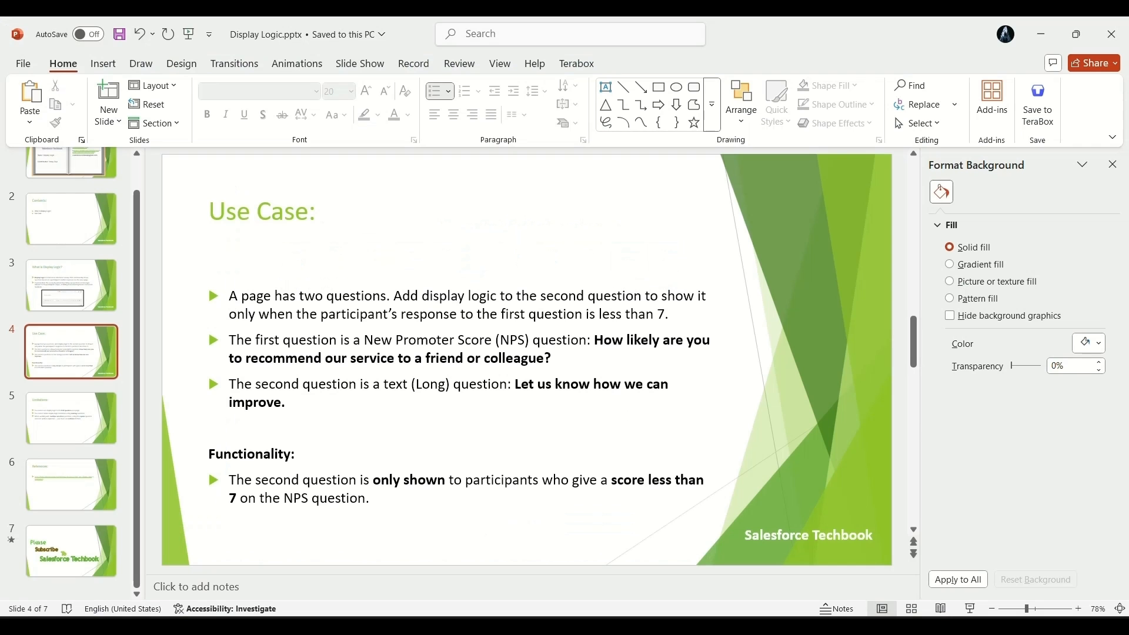
key("shift+F5")
left_click(799, 483)
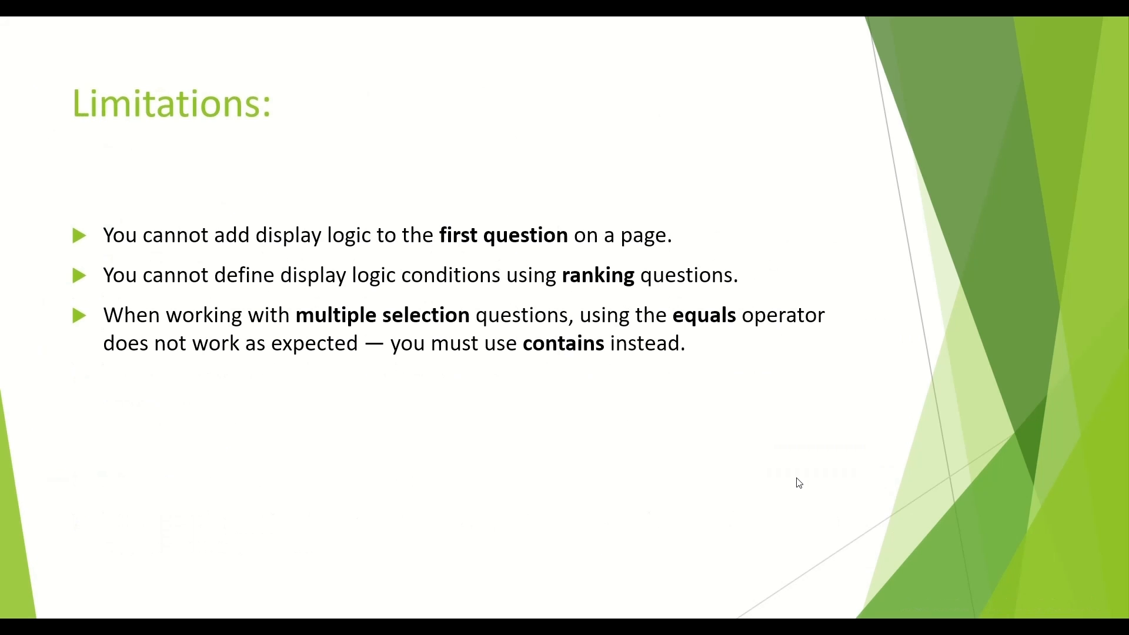